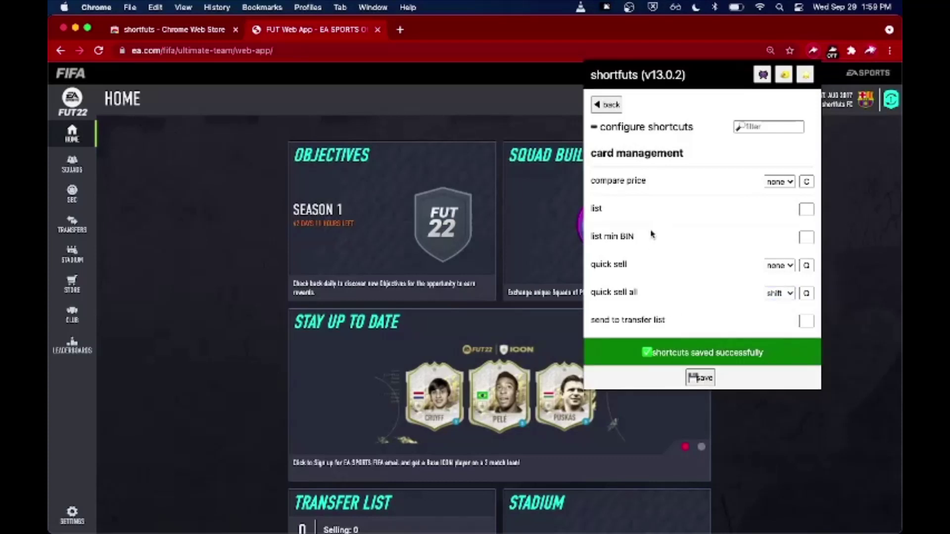
# Assign the F key to the display pricing data shortcut in the premium section.
pyautogui.scroll(-15, 642, 302)
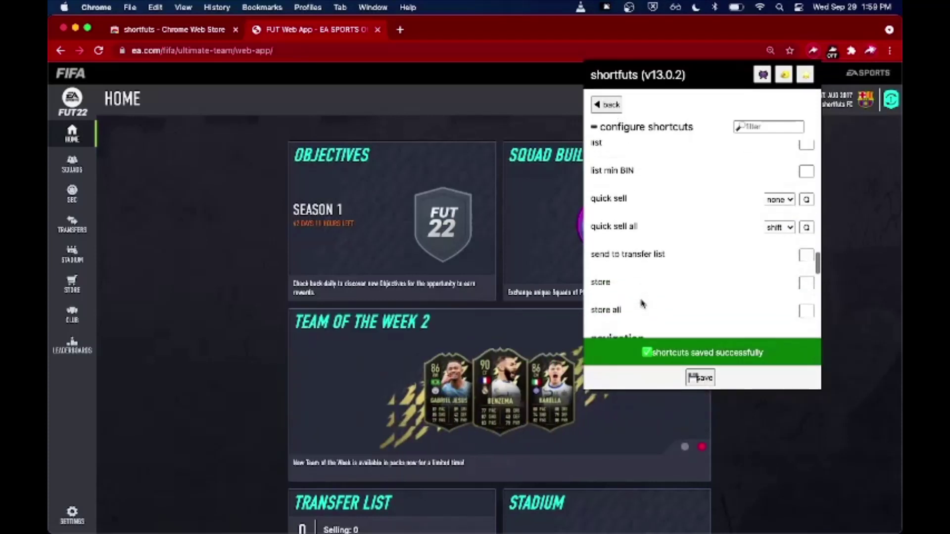
pyautogui.scroll(15, 641, 303)
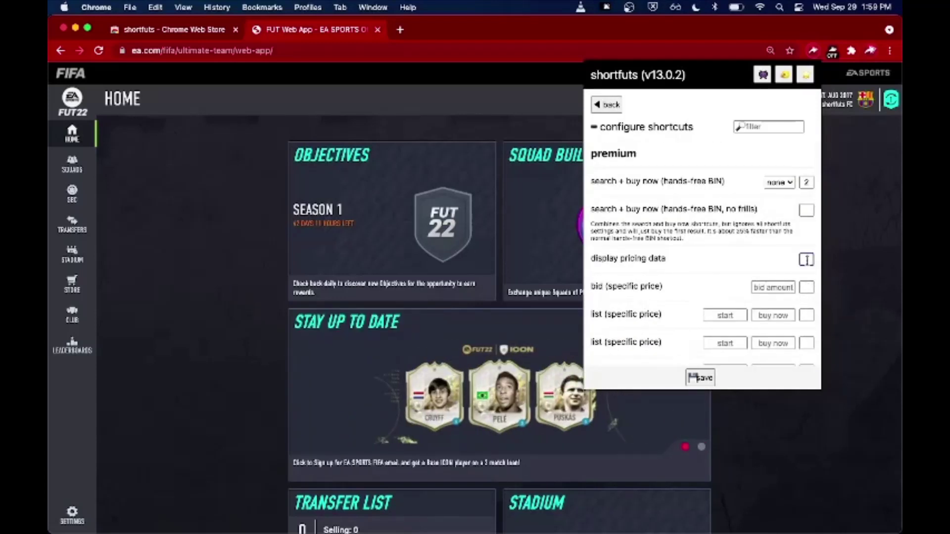
pyautogui.write('f')
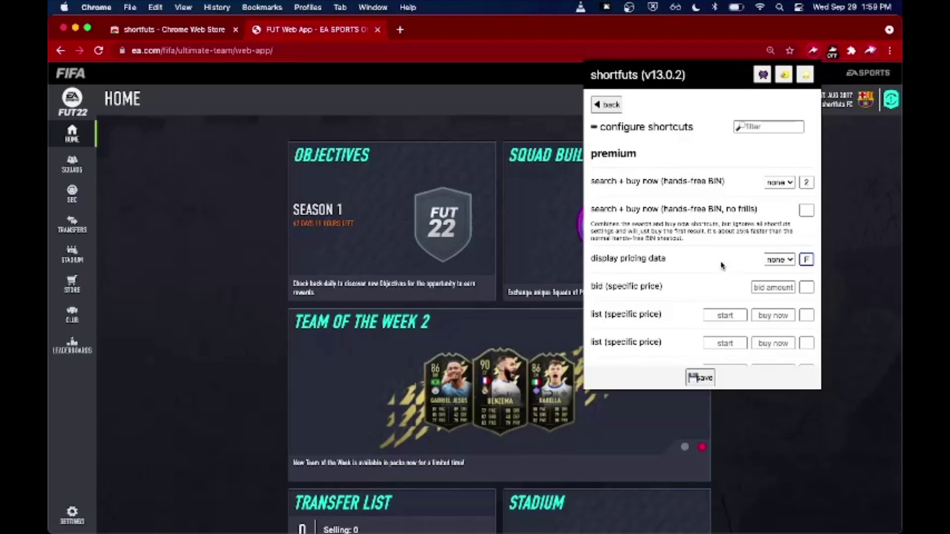
# Save the display pricing data F shortcut.
pyautogui.click(700, 377)
pyautogui.scroll(-5, 706, 300)
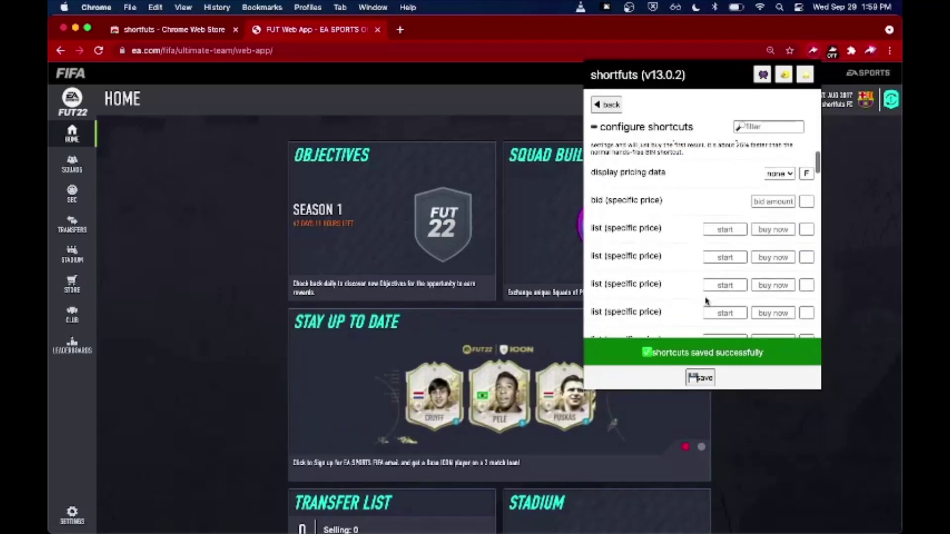
pyautogui.scroll(-10, 706, 301)
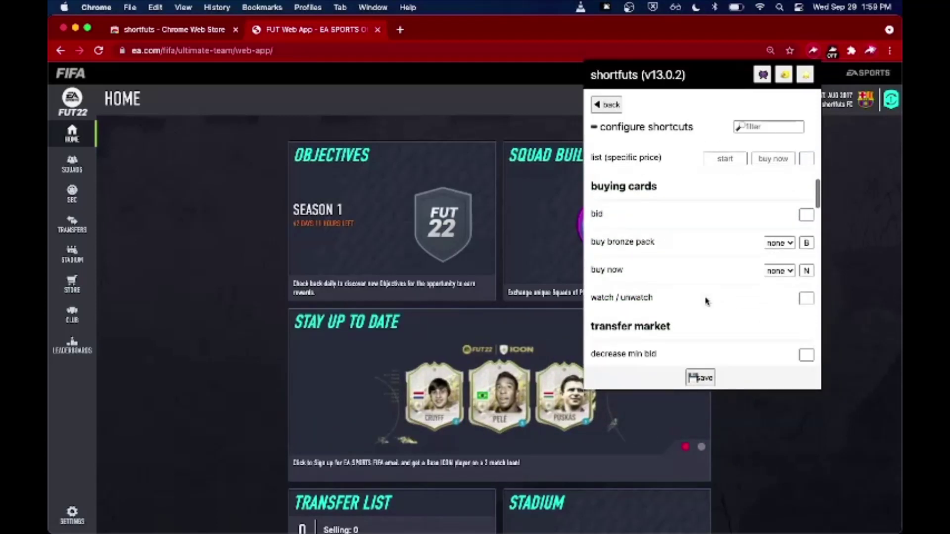
pyautogui.scroll(2, 706, 300)
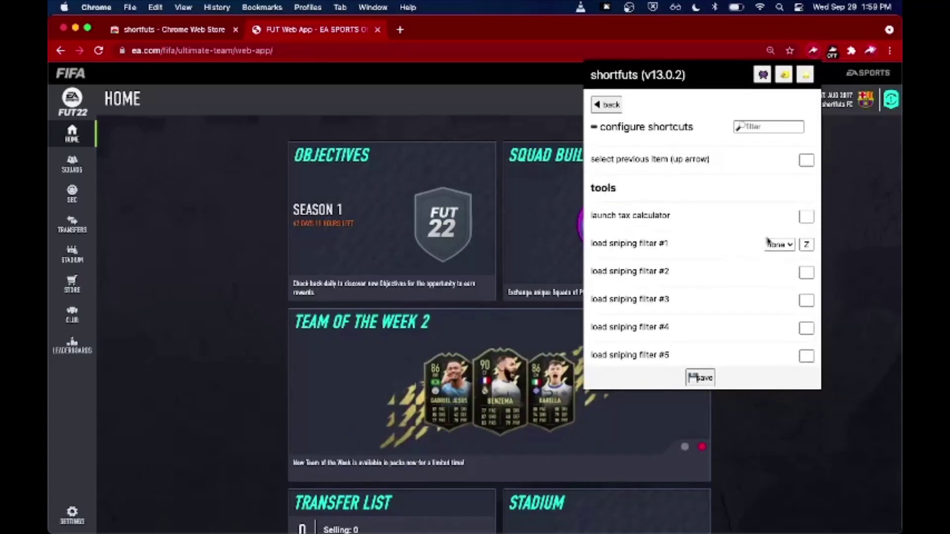
# Assign the G key to the launch tax calculator tool and save it.
pyautogui.click(807, 217)
pyautogui.press('g')
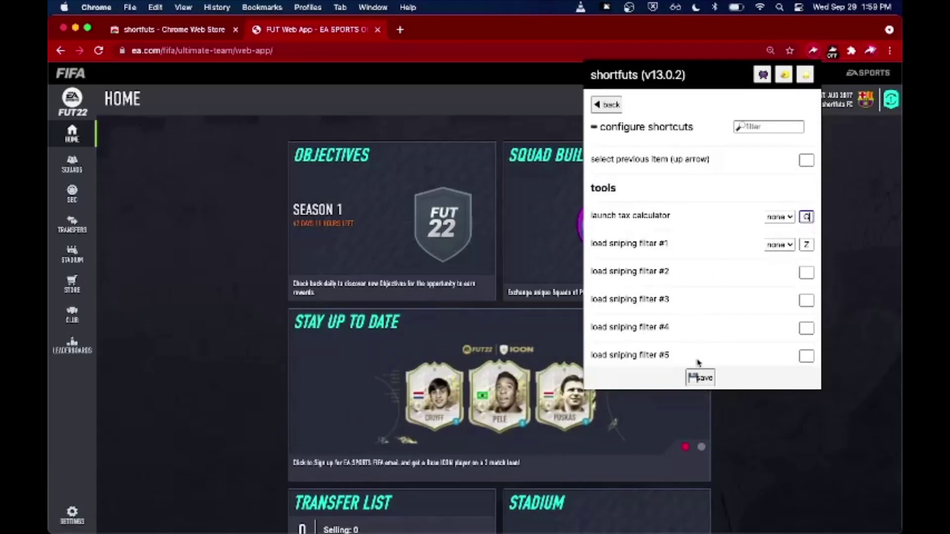
pyautogui.click(700, 379)
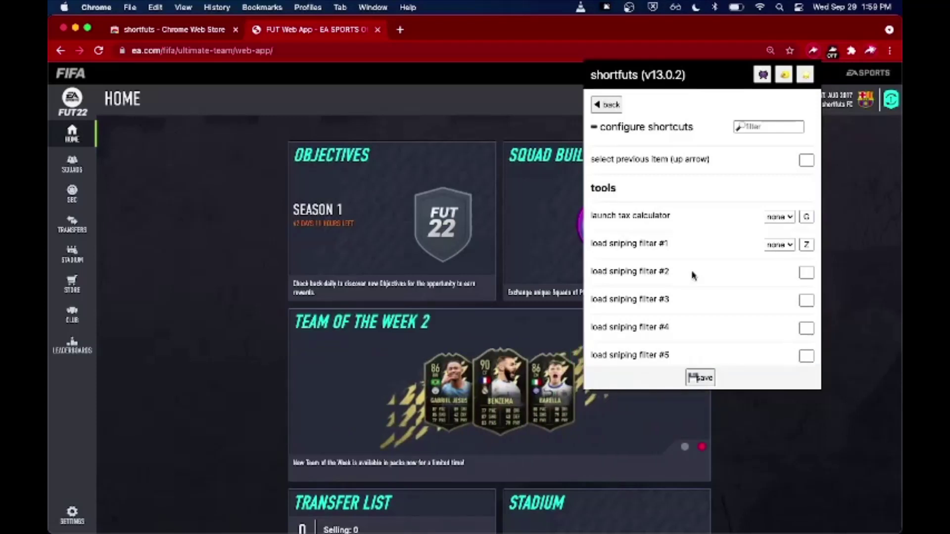
pyautogui.scroll(5, 693, 276)
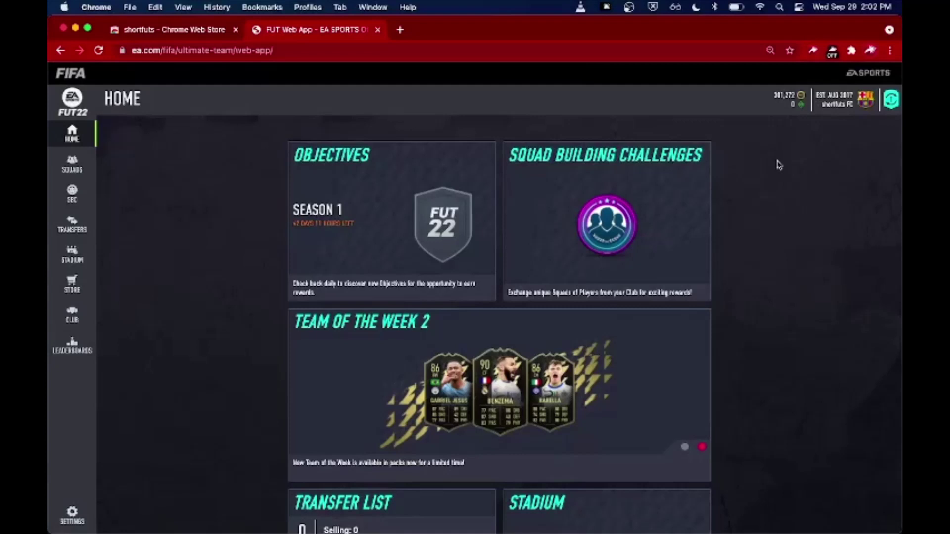
# Reopen the shortfuts popup and view the change settings page before returning to the menu.
pyautogui.click(812, 51)
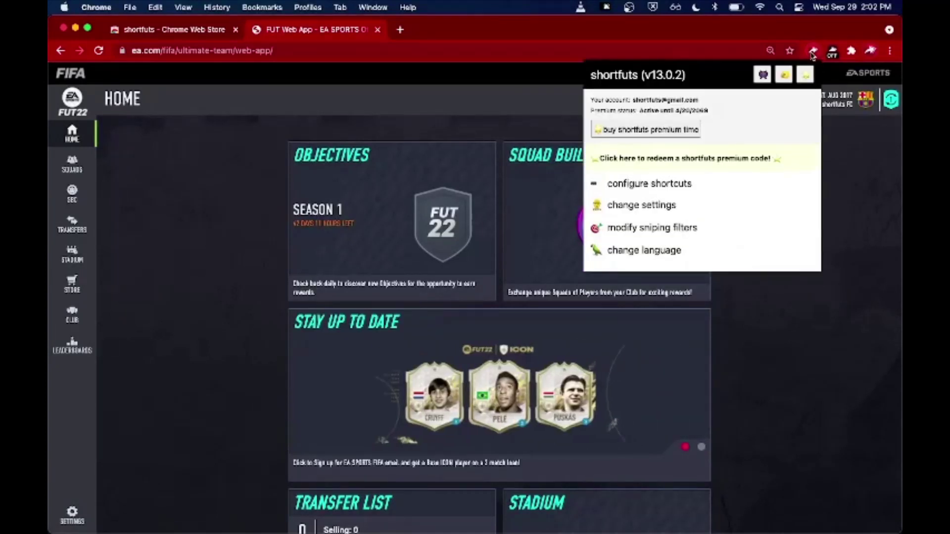
pyautogui.click(654, 206)
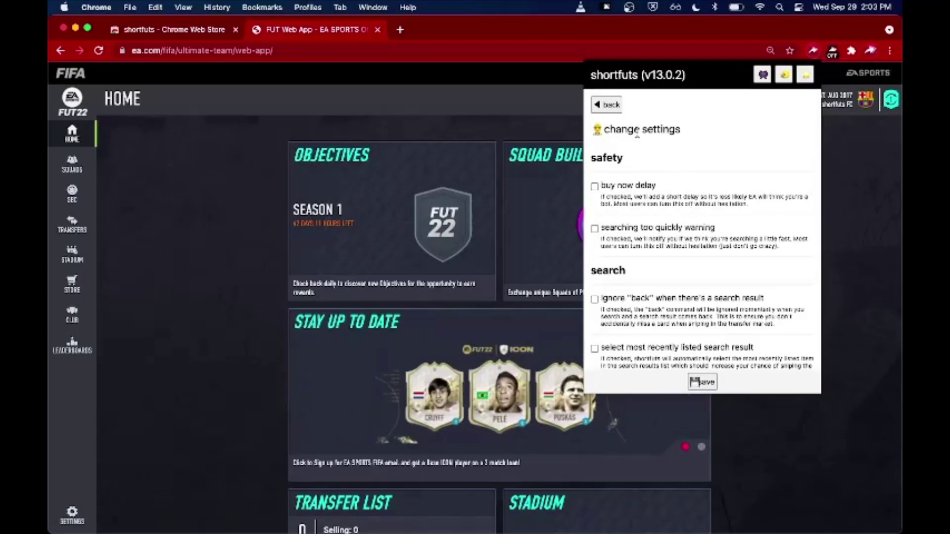
pyautogui.click(609, 104)
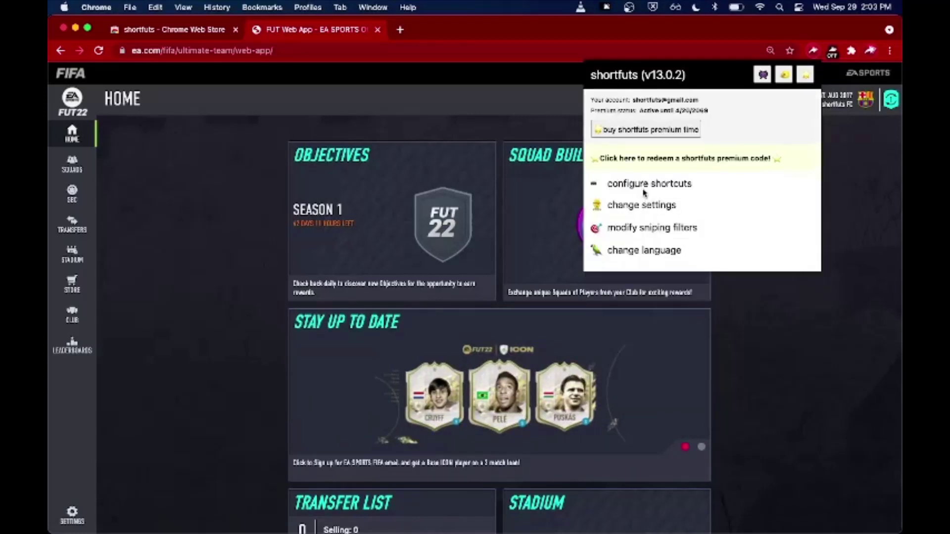
# Browse the configure shortcuts page, then return to the main menu.
pyautogui.click(642, 187)
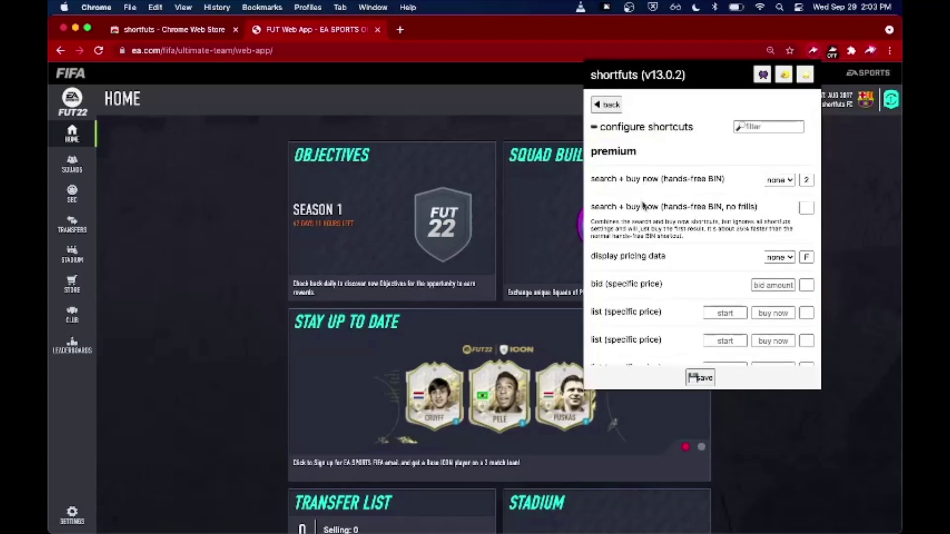
pyautogui.scroll(-5, 643, 206)
pyautogui.scroll(-2, 643, 206)
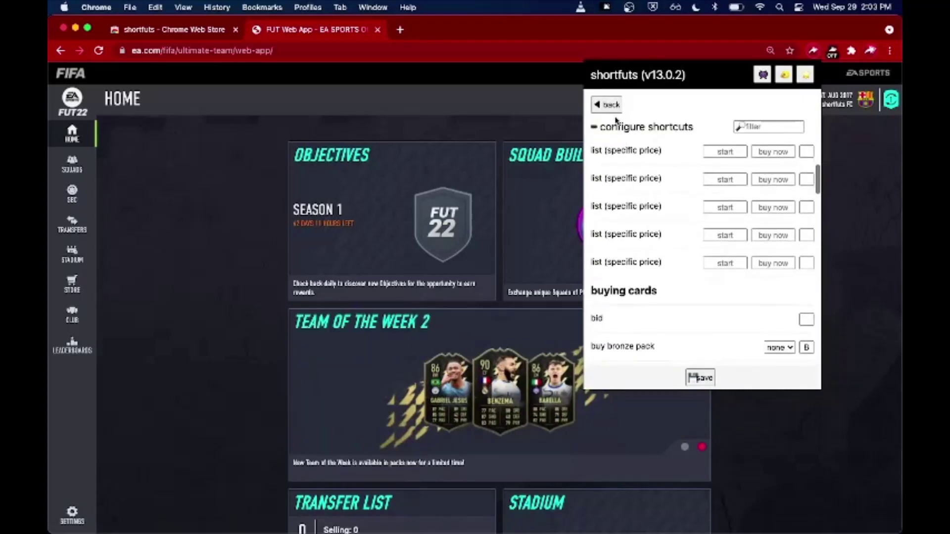
pyautogui.click(612, 106)
# On the change settings page, toggle buy now delay on and back off.
pyautogui.click(635, 208)
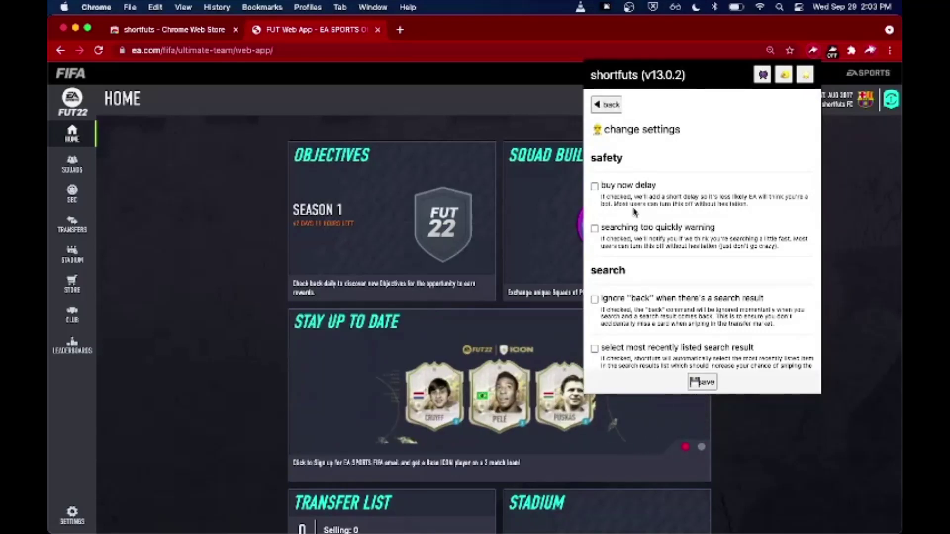
pyautogui.scroll(-10, 653, 242)
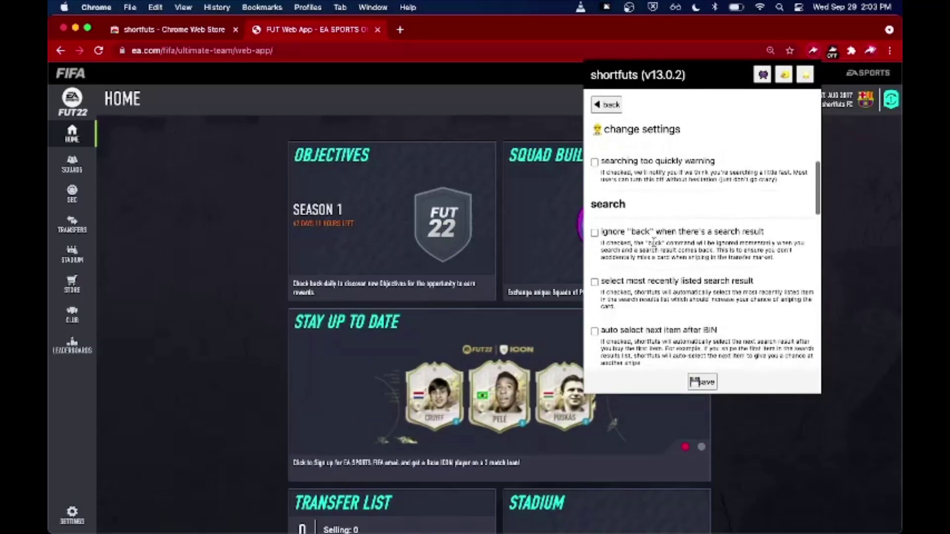
pyautogui.scroll(10, 654, 244)
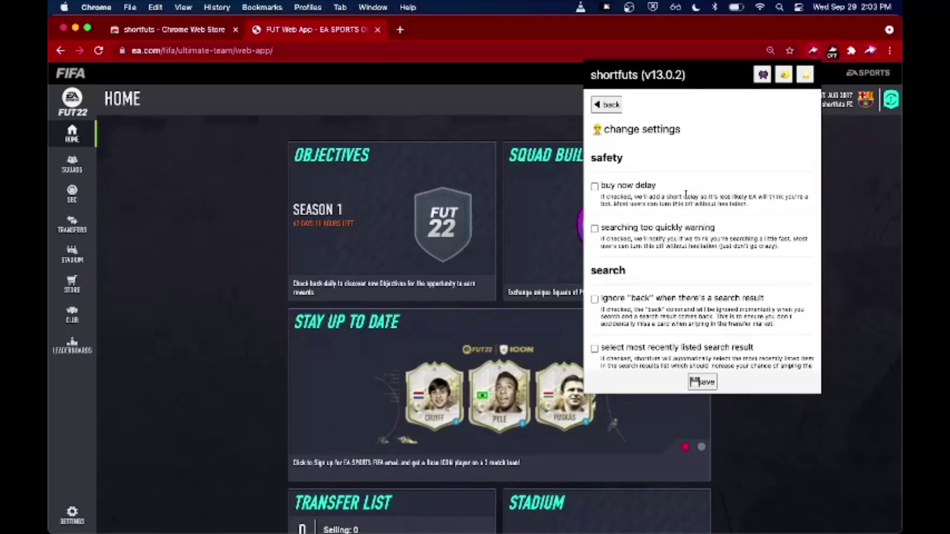
pyautogui.click(618, 187)
pyautogui.click(618, 187)
pyautogui.scroll(-1, 701, 281)
pyautogui.scroll(-5, 701, 281)
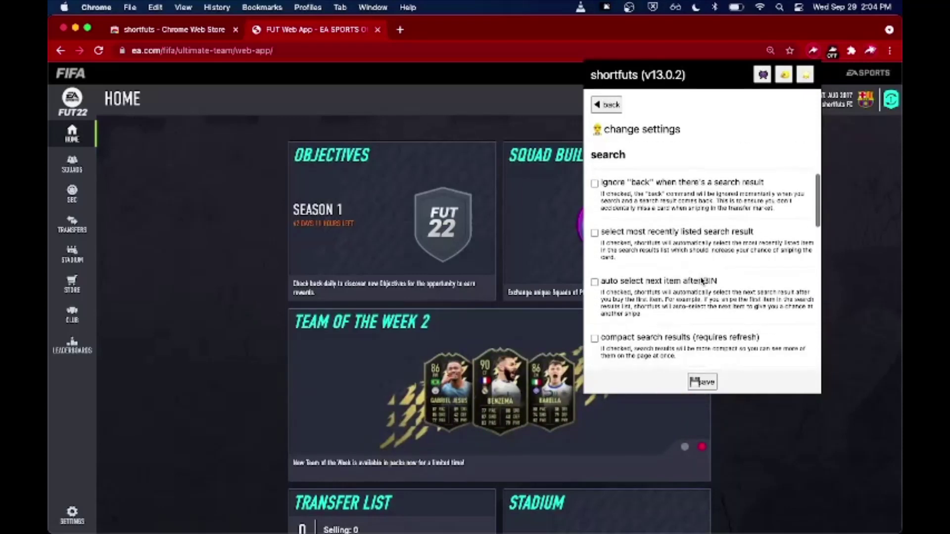
pyautogui.scroll(1, 703, 281)
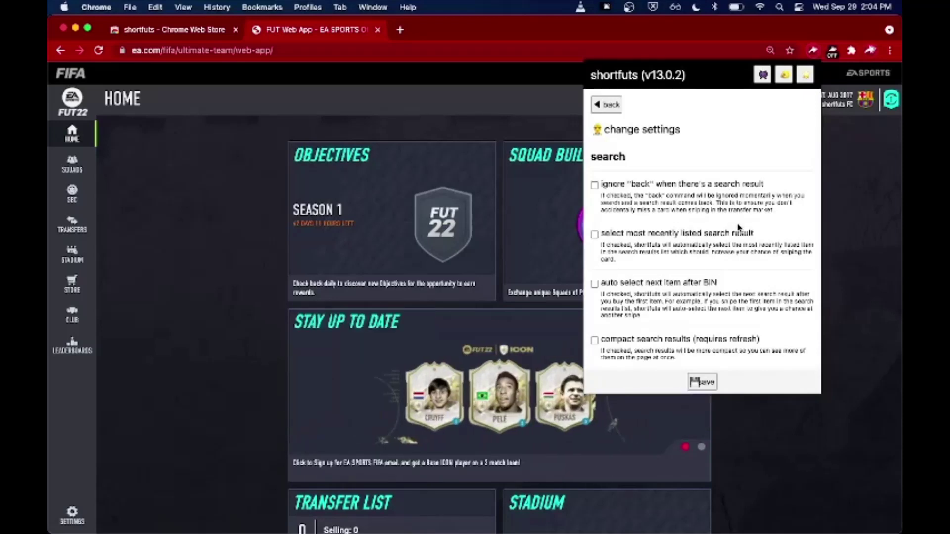
pyautogui.scroll(-2, 738, 228)
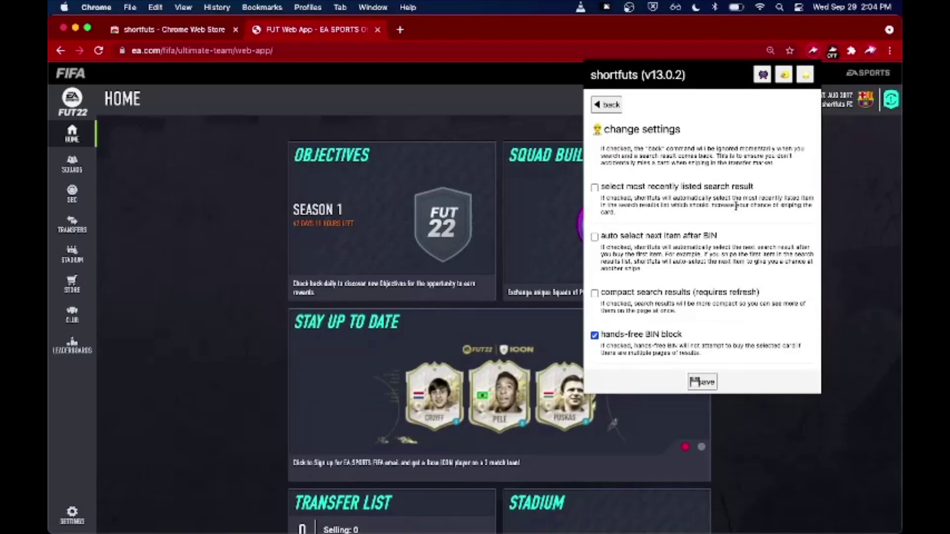
pyautogui.scroll(-4, 722, 288)
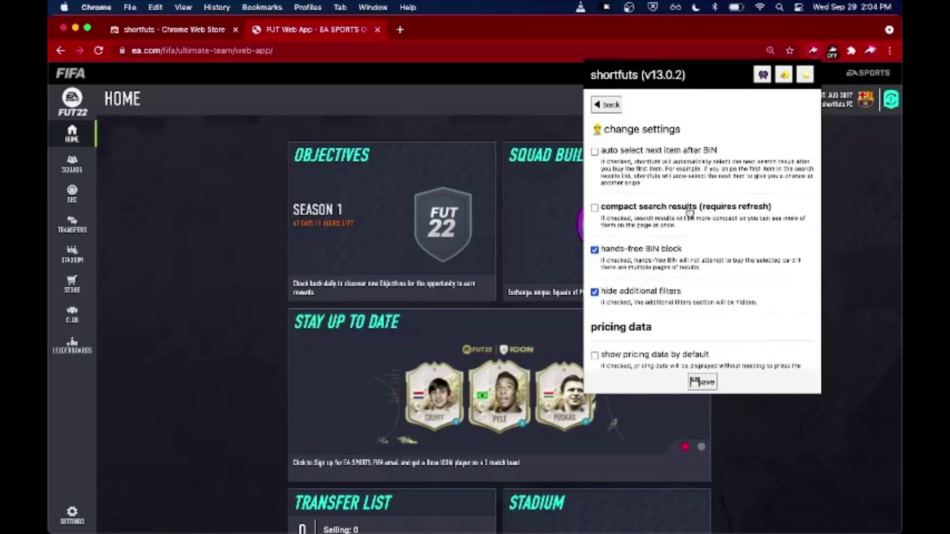
pyautogui.scroll(-8, 690, 210)
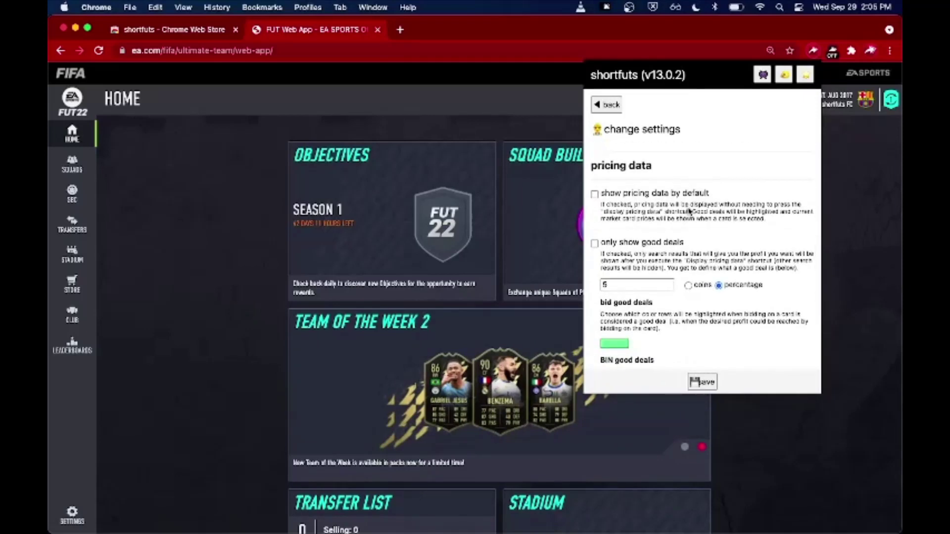
pyautogui.scroll(1, 689, 210)
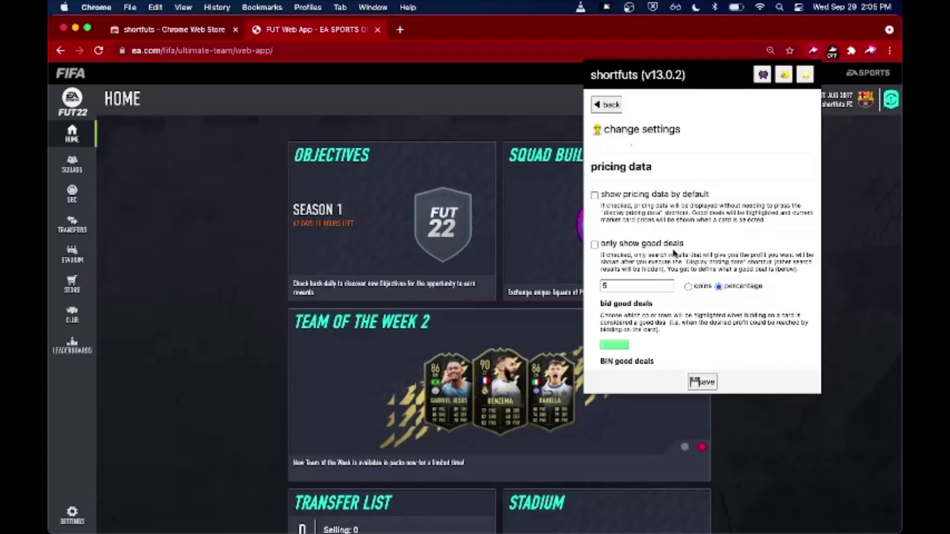
pyautogui.scroll(-2, 674, 253)
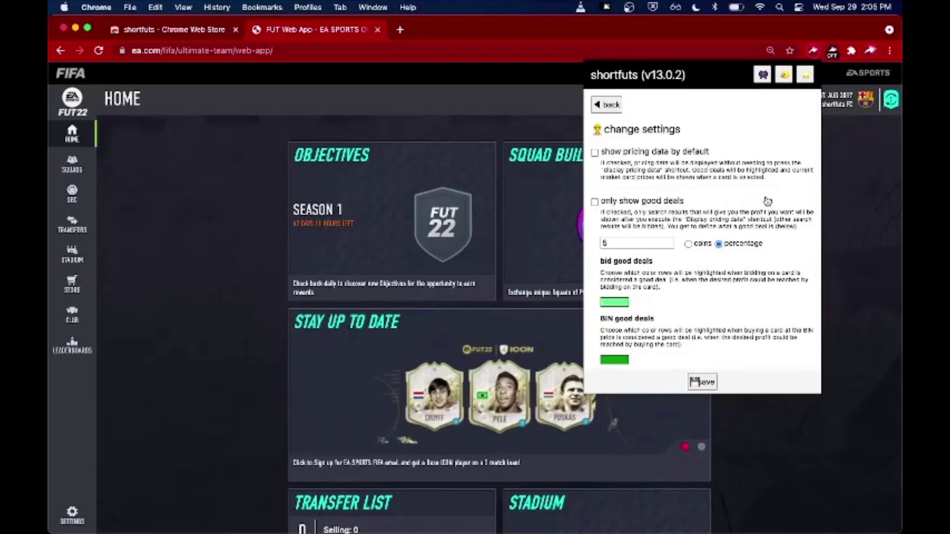
pyautogui.scroll(-5, 767, 201)
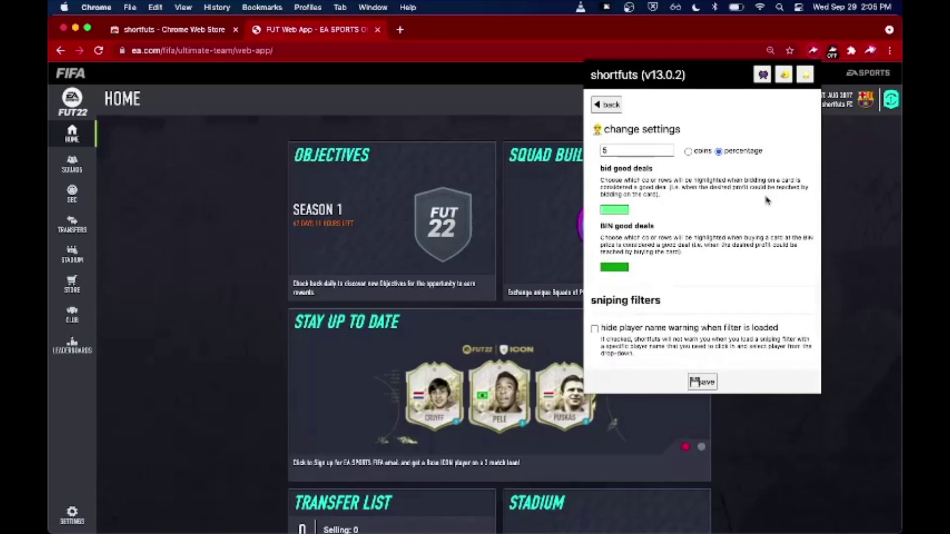
pyautogui.scroll(-6, 766, 200)
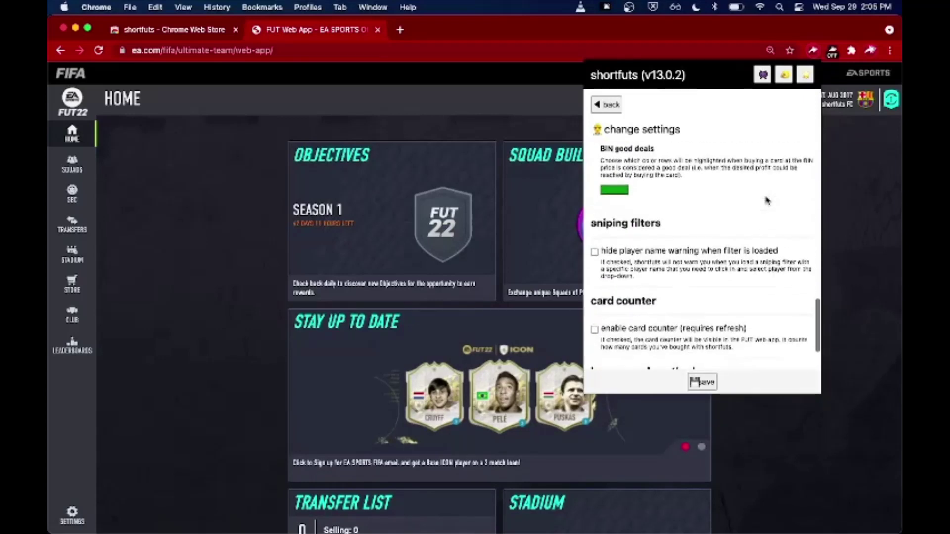
pyautogui.scroll(-1, 766, 200)
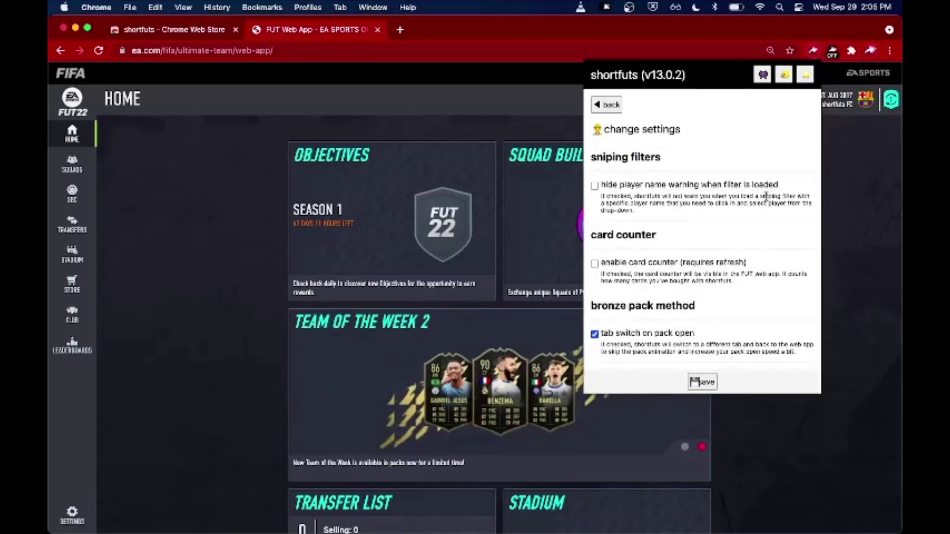